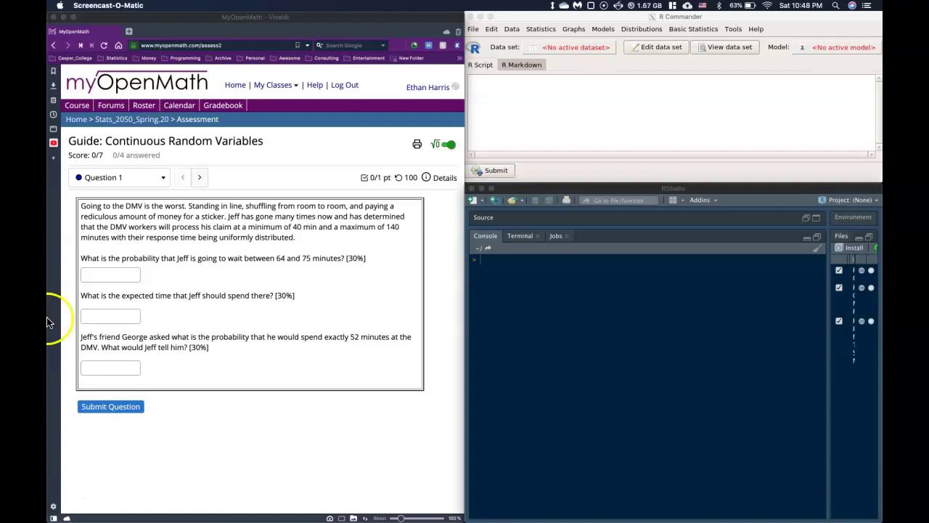
In the RStudio console, define a=40 and b=140 and write the probability expression P(64<X<75)
click(132, 243)
click(497, 265)
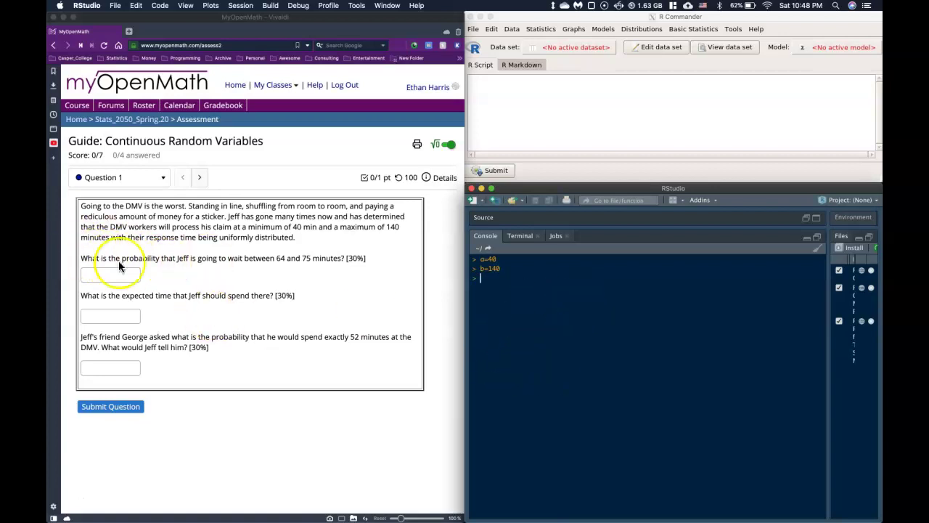
text(p(64<X<75)
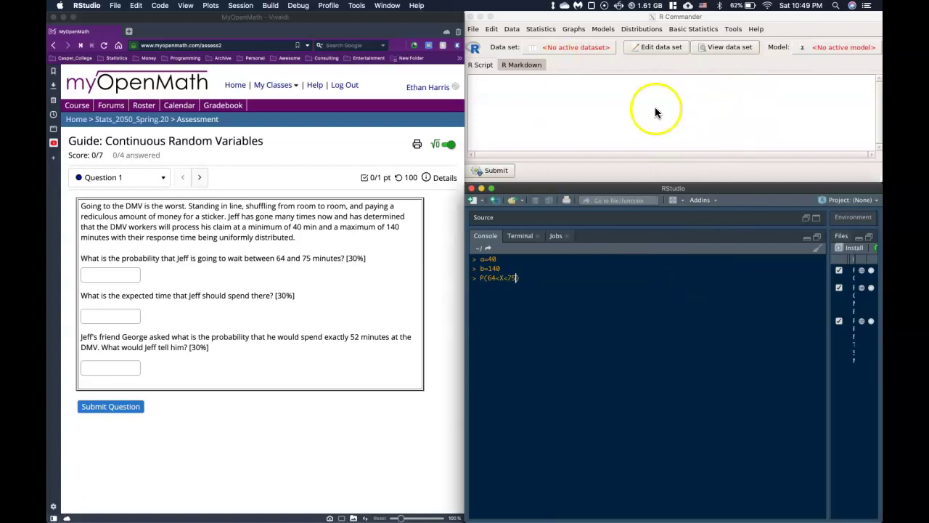
In R Commander, plot the uniform distribution's density with minimum 40 and maximum 140, and reposition the plot window
click(693, 29)
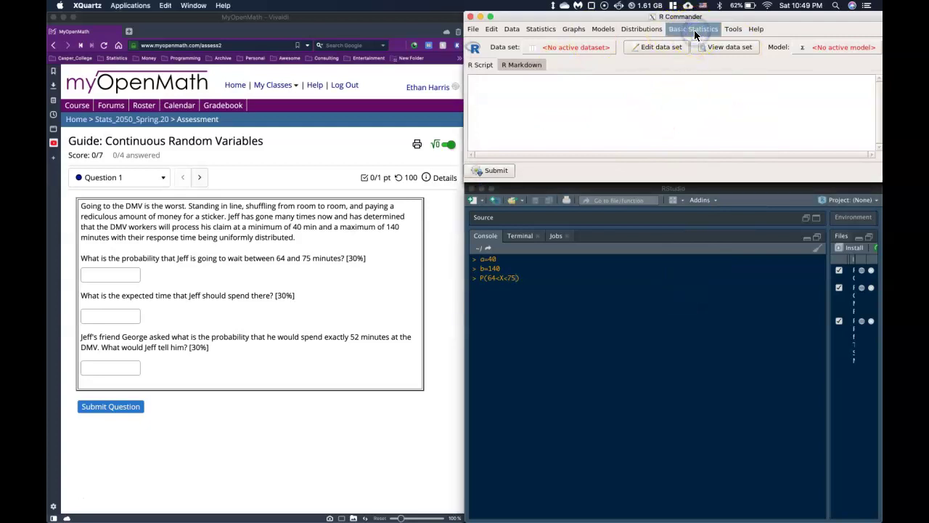
click(694, 29)
mouse_move(691, 61)
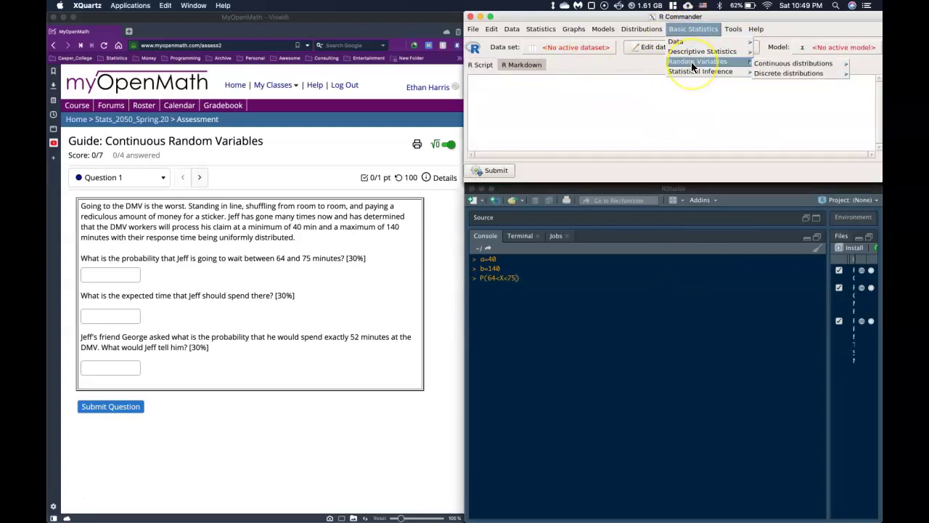
mouse_move(782, 64)
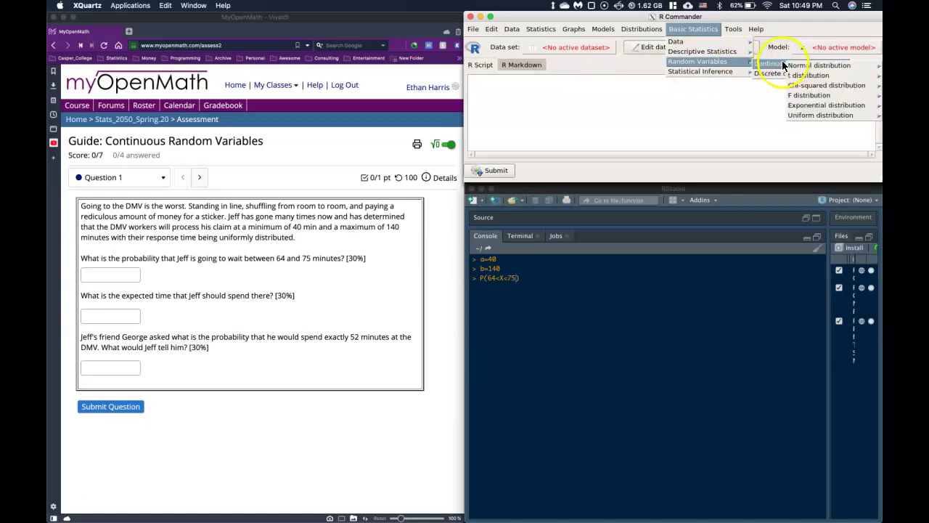
mouse_move(813, 66)
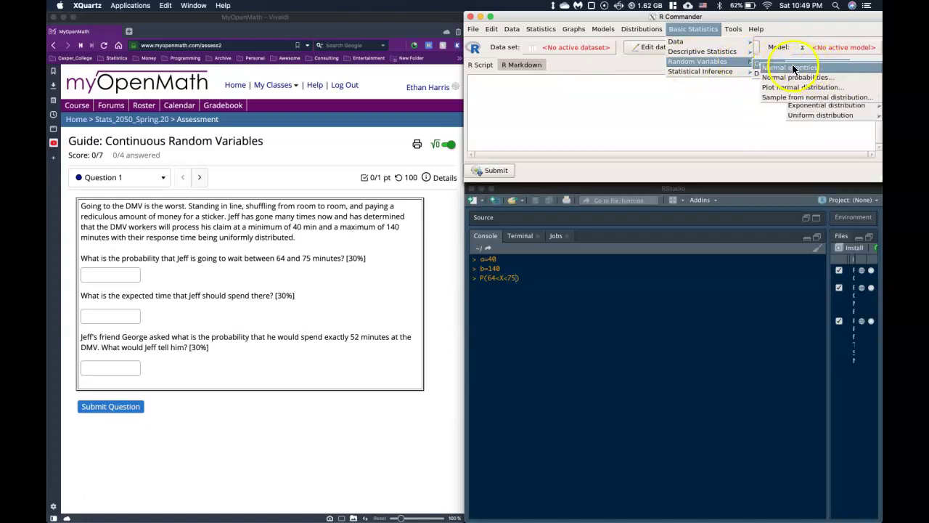
mouse_move(827, 114)
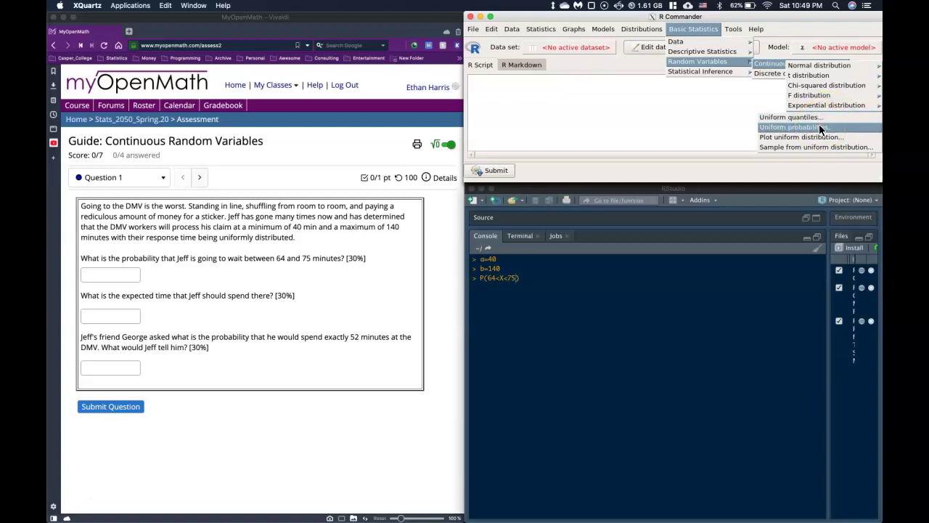
click(819, 137)
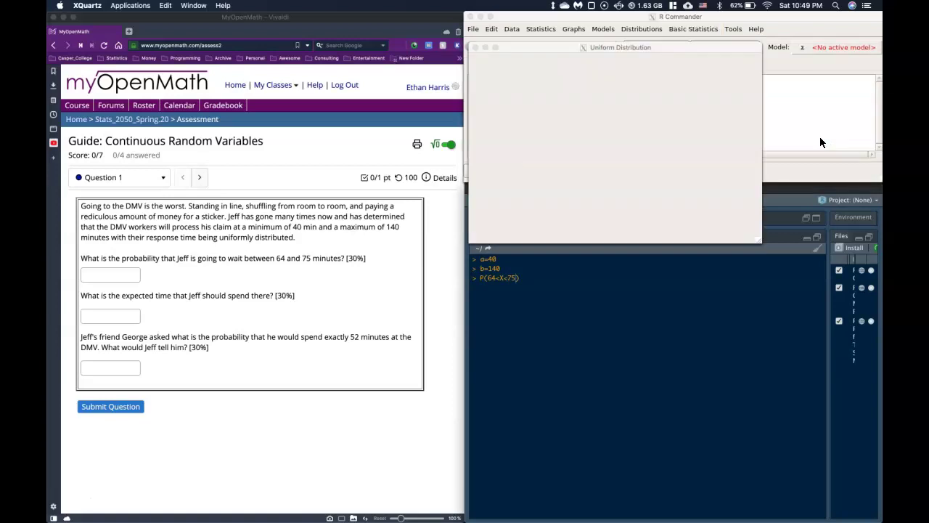
click(529, 65)
mouse_move(529, 64)
mouse_down()
mouse_move(508, 64)
mouse_move(519, 74)
mouse_up()
text(40)
text(14)
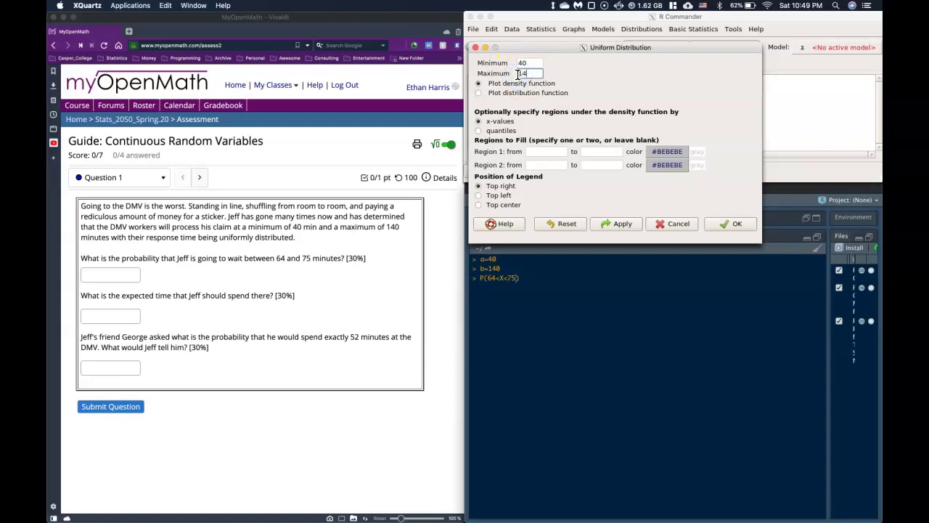
click(730, 224)
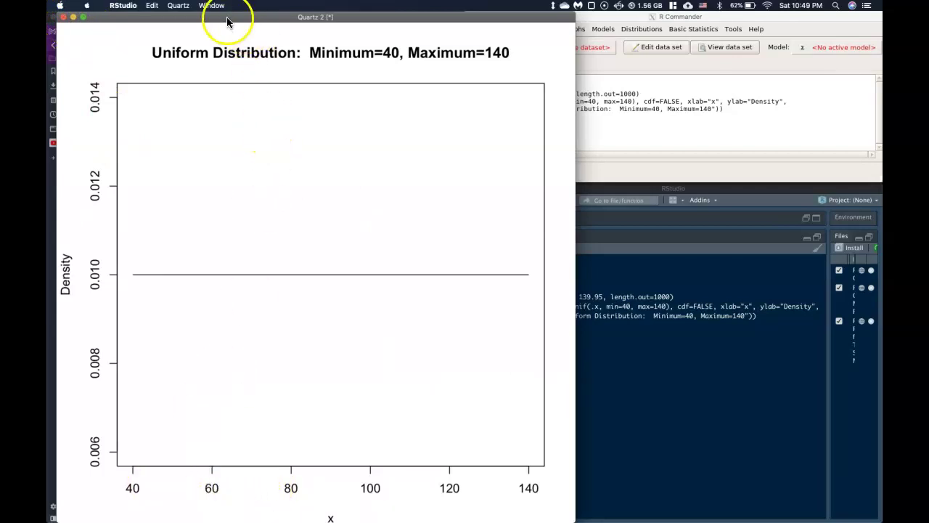
drag(227, 20, 165, 244)
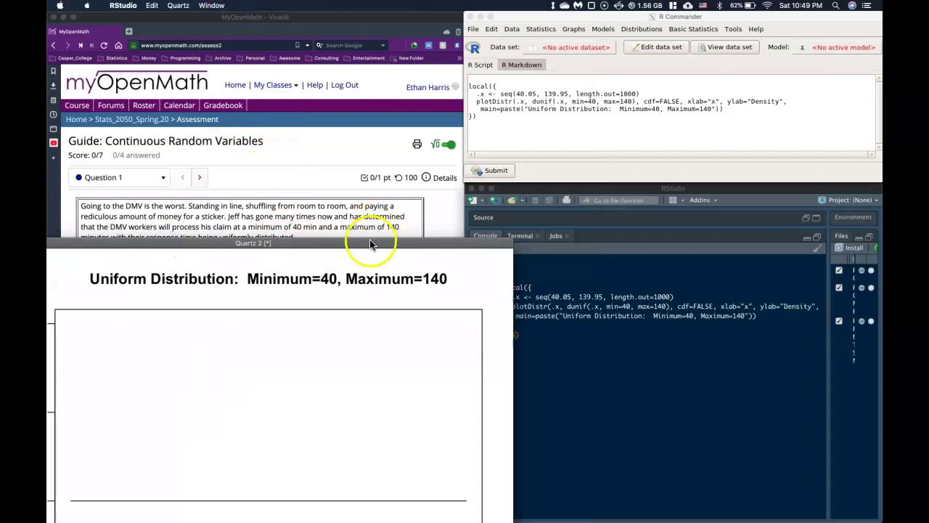
drag(370, 244, 543, 15)
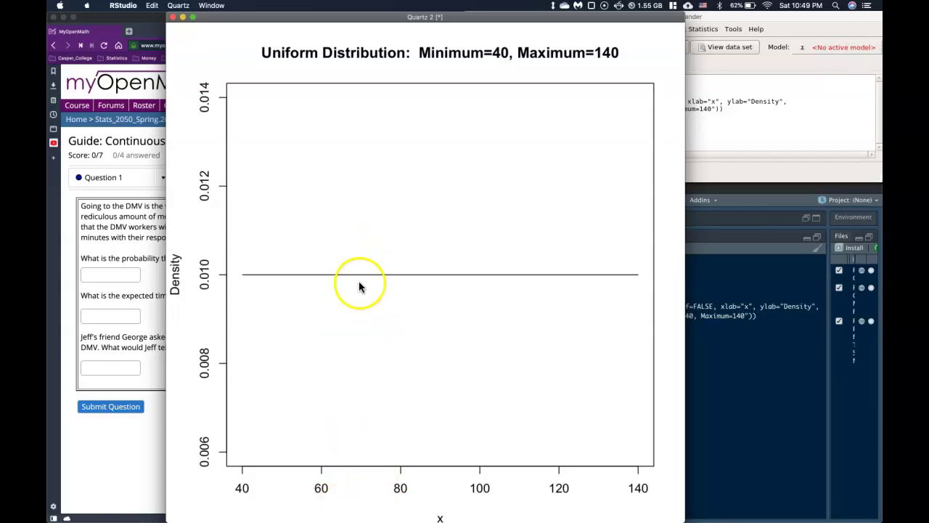
In R Commander's normal distribution plot settings, set region 1 to run from 64 to 75
click(774, 119)
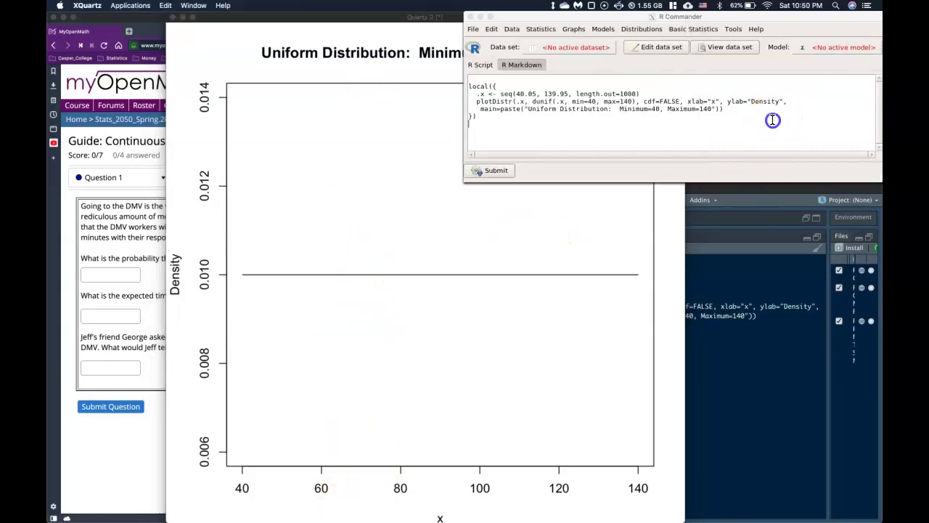
click(684, 29)
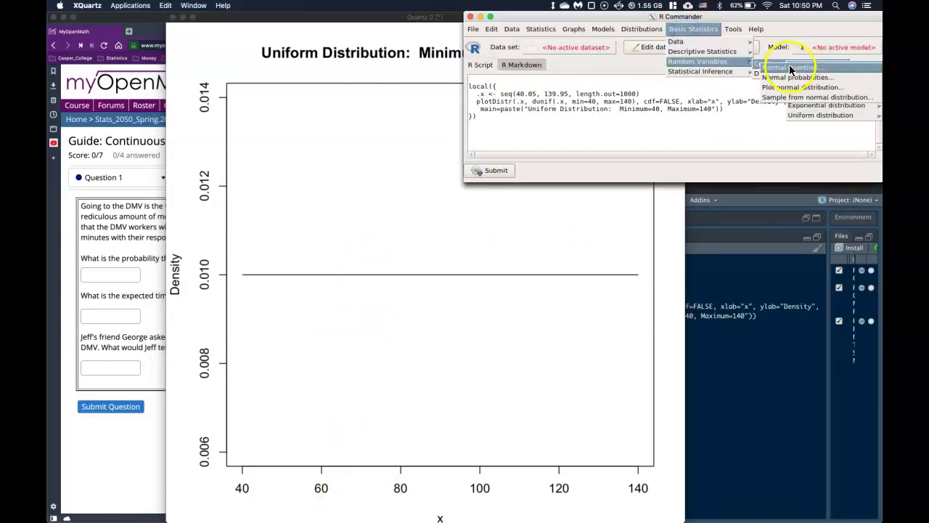
click(794, 86)
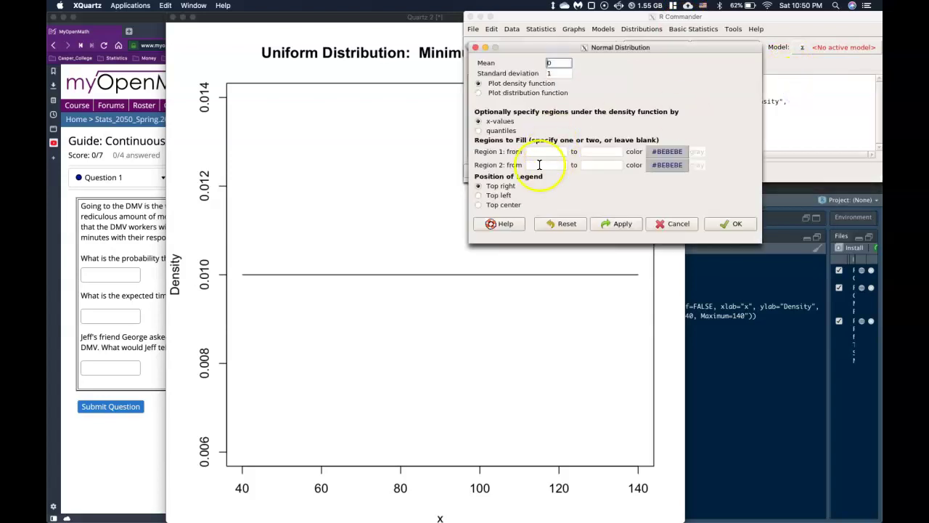
click(540, 153)
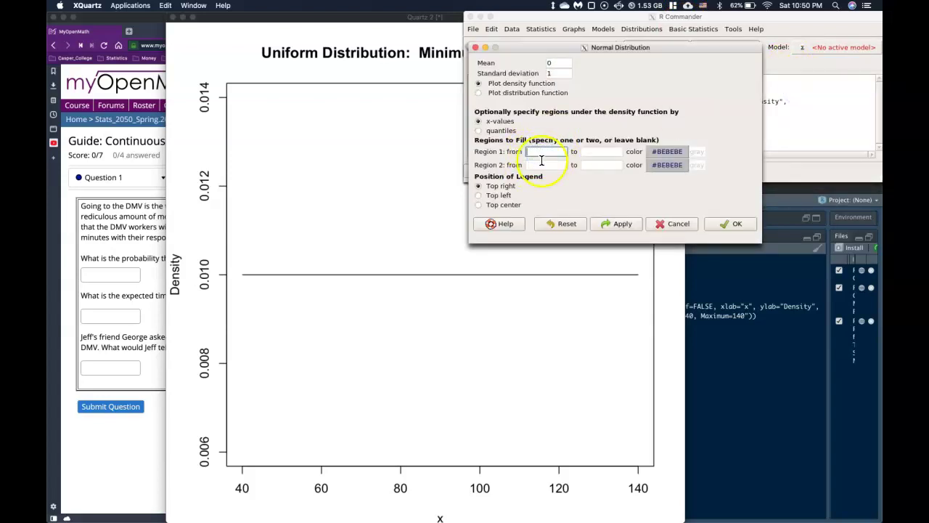
click(822, 409)
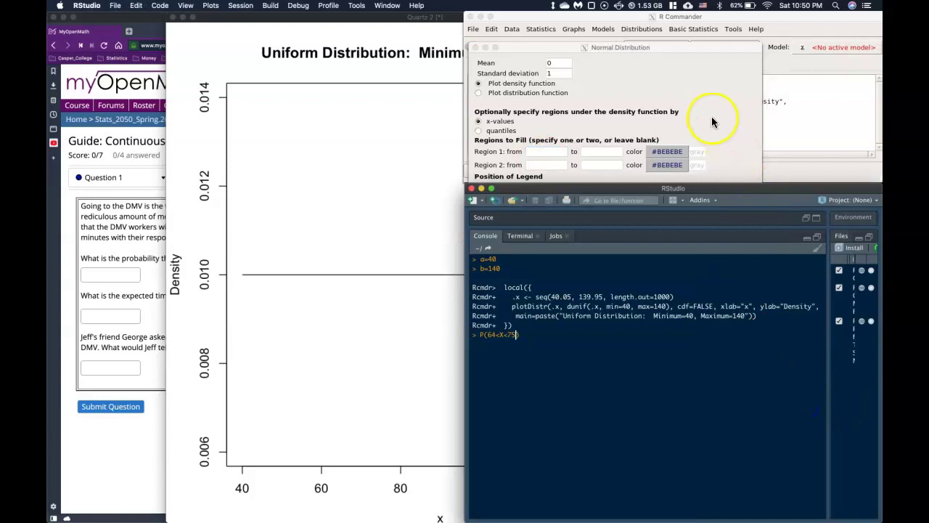
click(714, 119)
text(6)
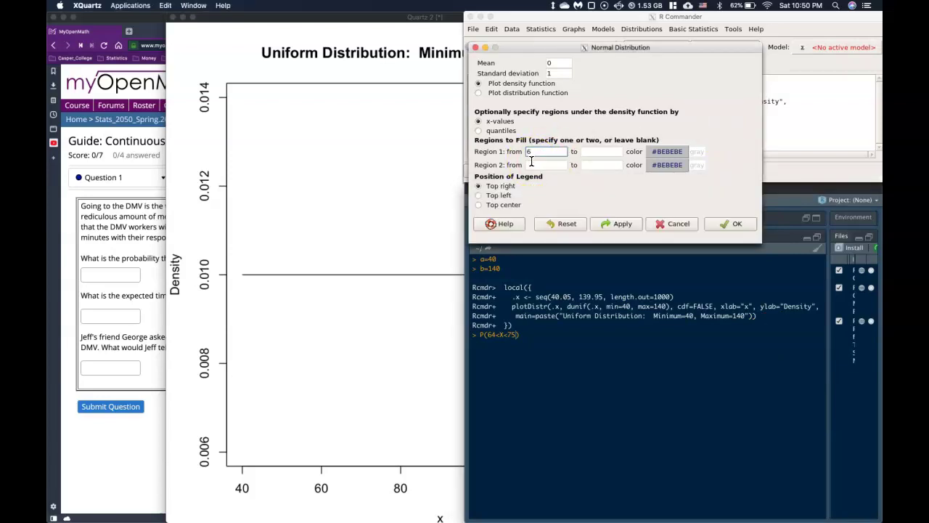
text(4)
click(601, 151)
text(7)
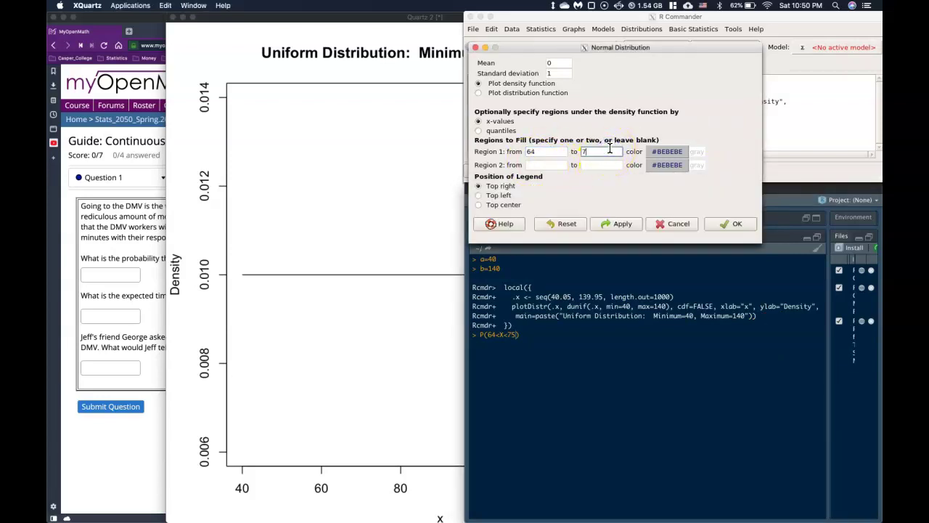
Try to plot the normal distribution with region 1 filled in magenta #BE19BE, and close the plot window
click(672, 151)
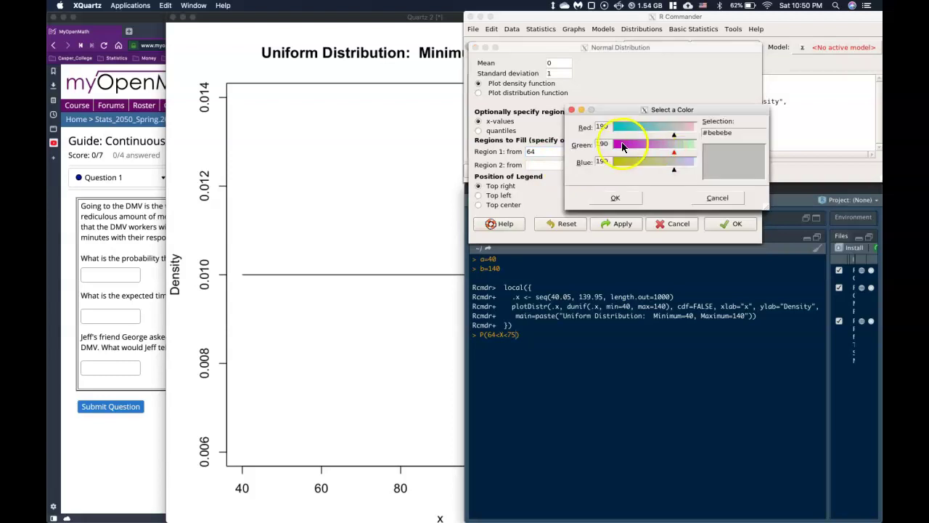
drag(622, 148, 621, 141)
click(622, 193)
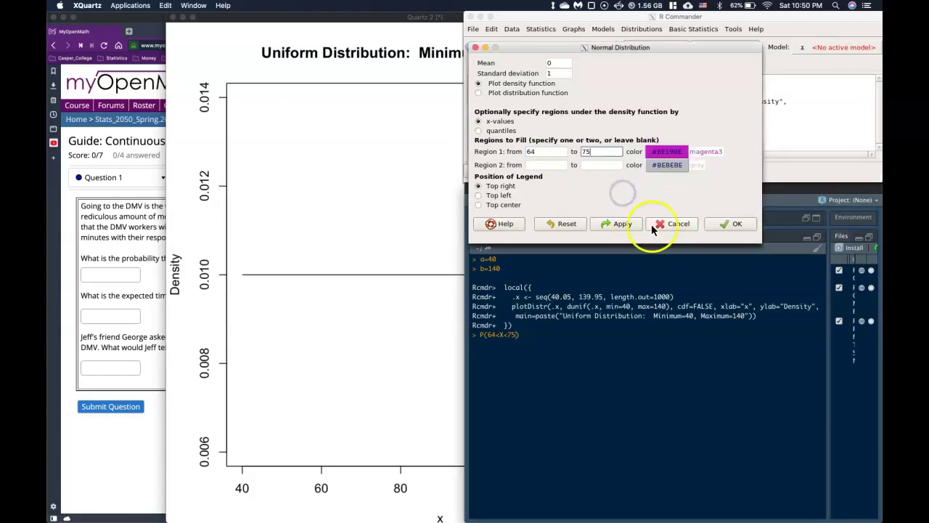
click(726, 220)
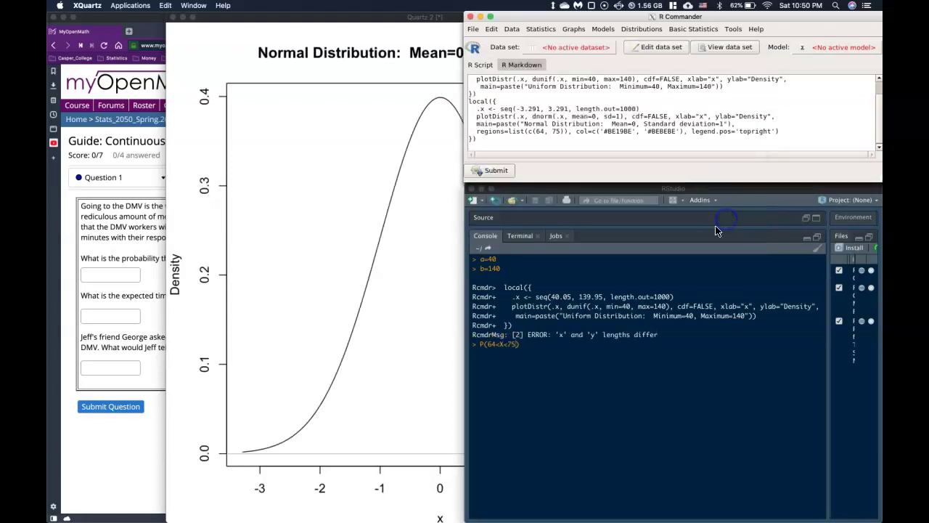
click(407, 282)
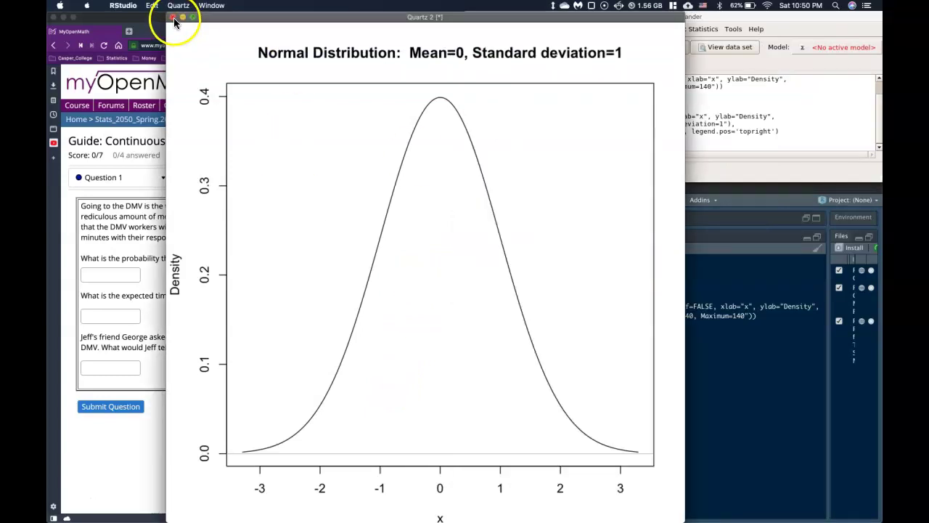
click(172, 16)
click(689, 30)
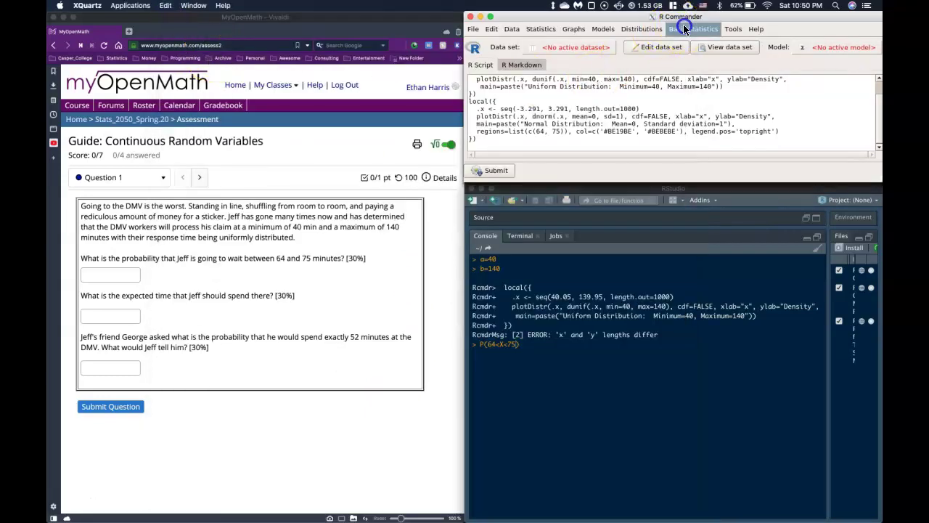
click(688, 30)
mouse_move(694, 63)
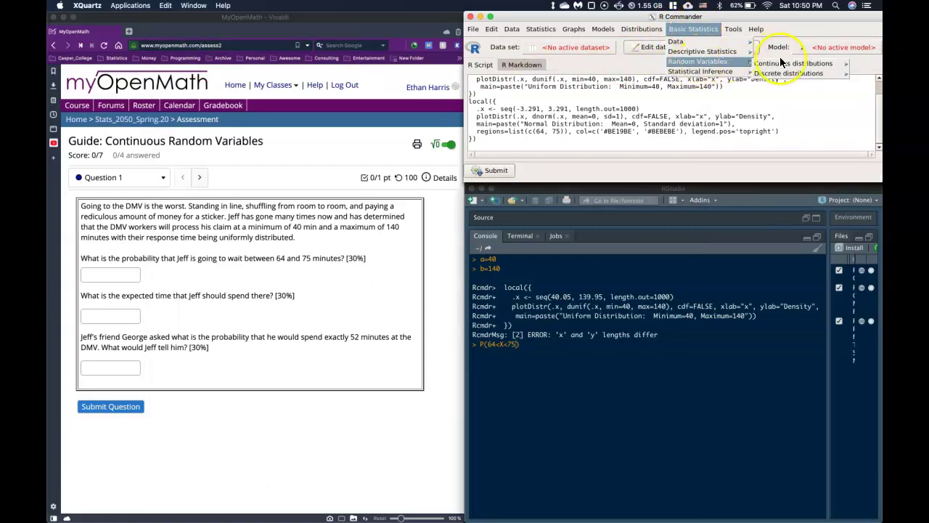
mouse_move(781, 63)
mouse_move(802, 98)
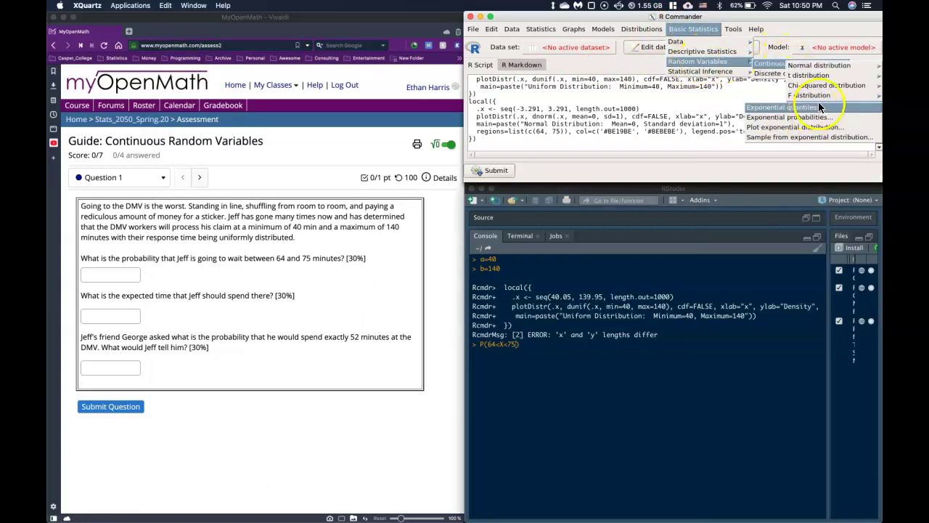
click(603, 29)
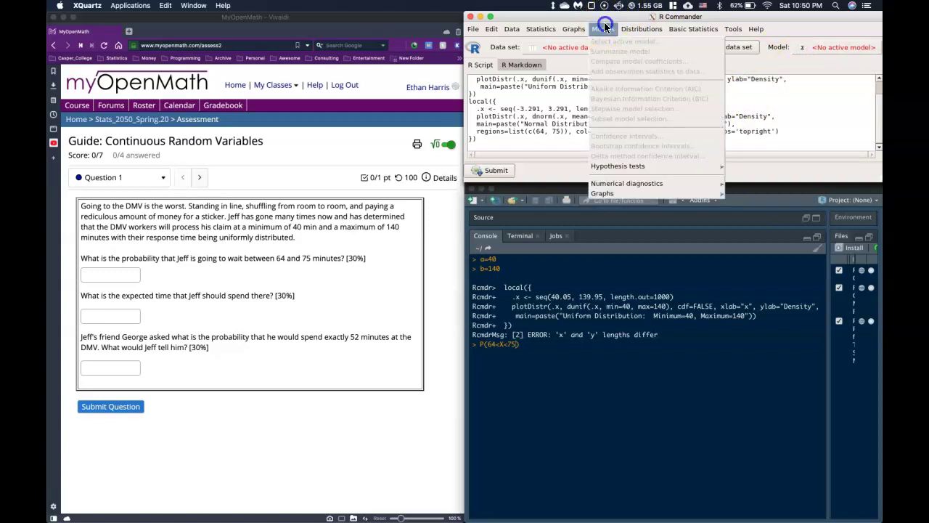
click(594, 6)
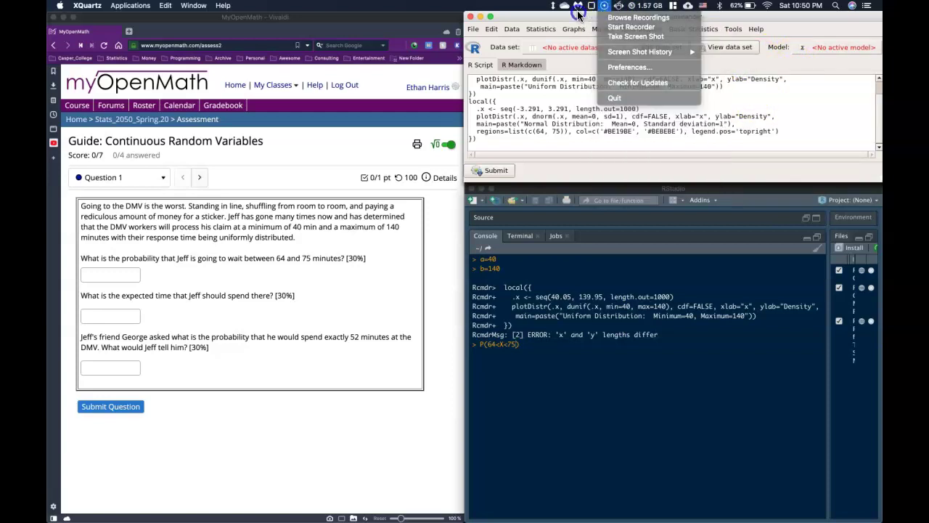
click(551, 16)
Shift the R Commander window over the browser's edge and set region 1 of the uniform distribution plot from 64 to 75
drag(525, 21, 398, 24)
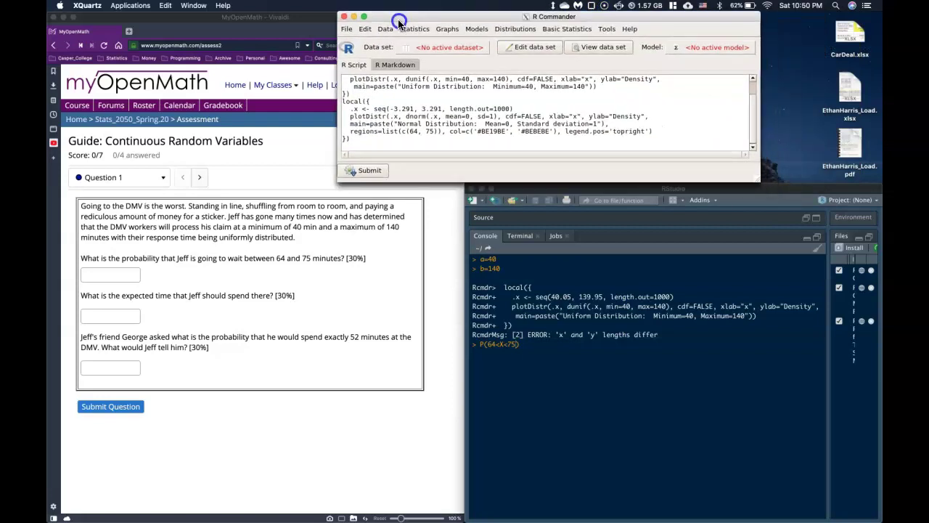
click(567, 31)
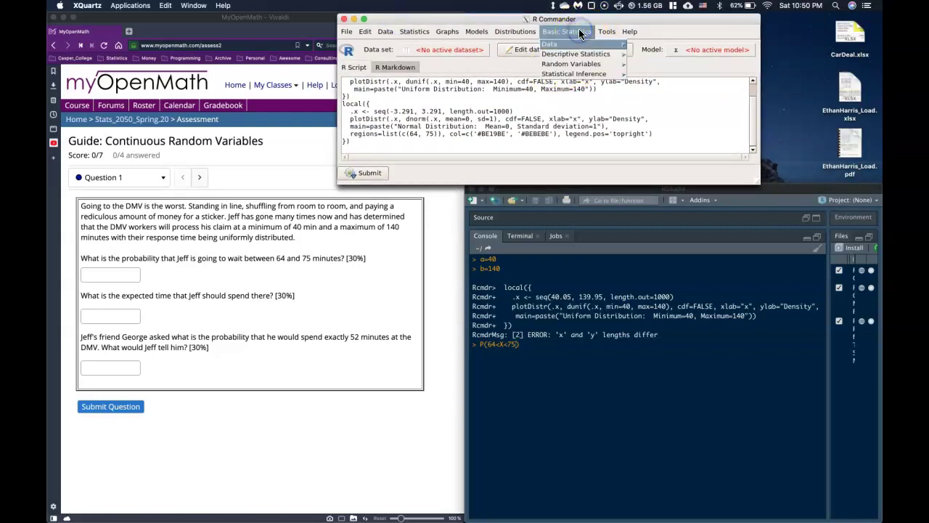
mouse_move(578, 64)
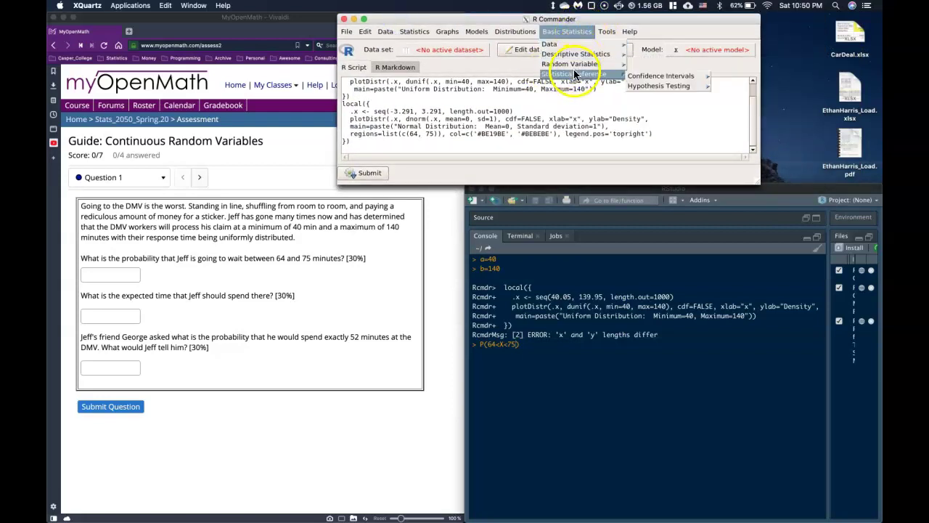
click(648, 67)
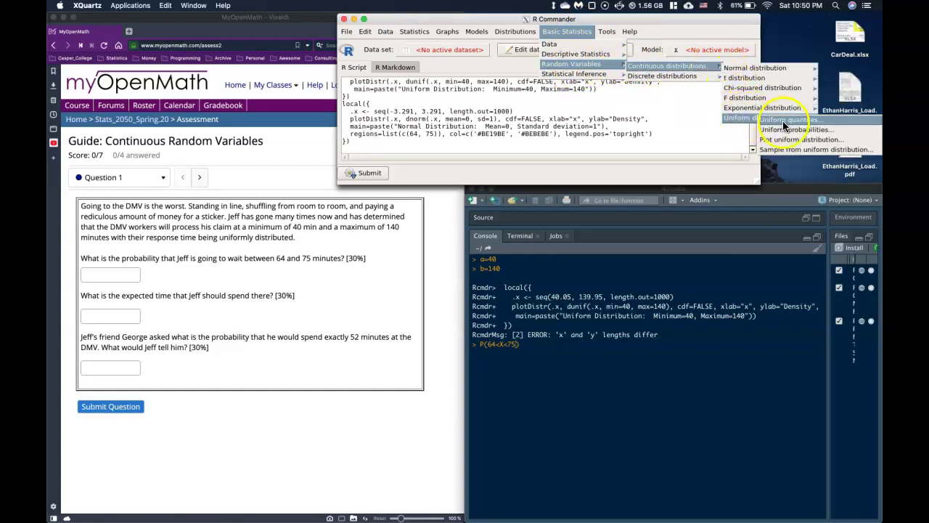
click(799, 145)
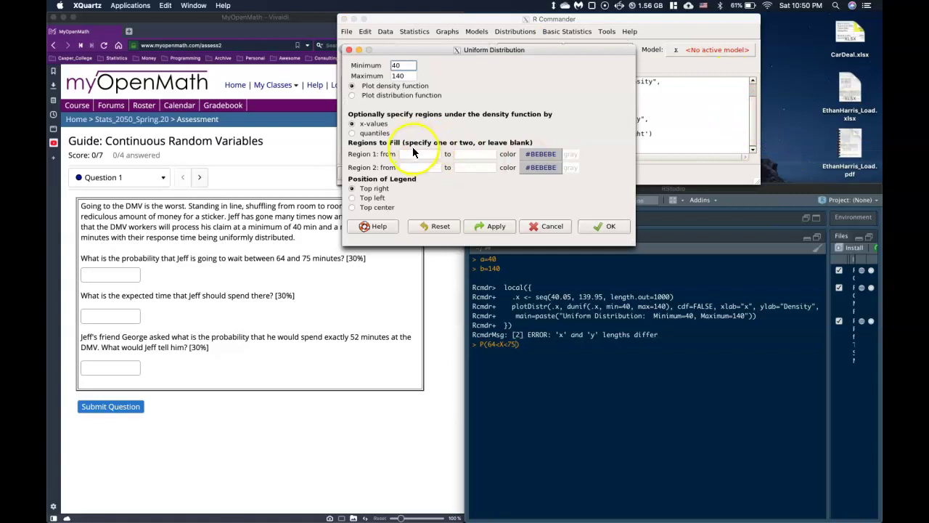
click(413, 154)
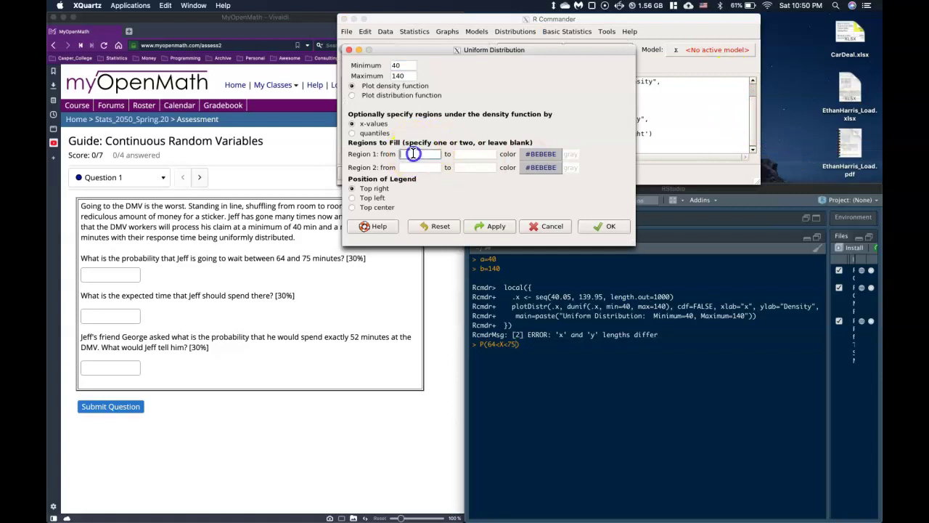
text(64)
click(466, 153)
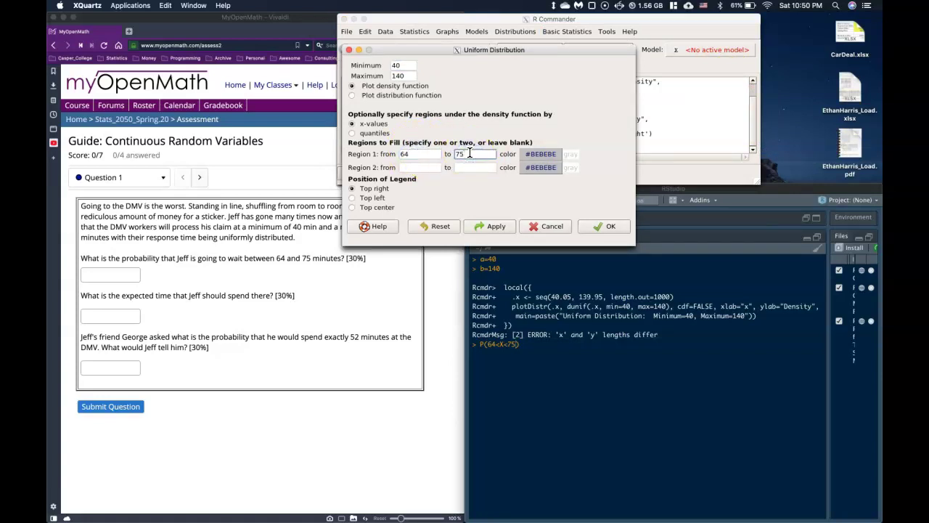
Plot the uniform distribution with region 1, up to 75, filled in teal #3CBEBE, and minimize the plot window
text(75)
click(541, 154)
click(507, 131)
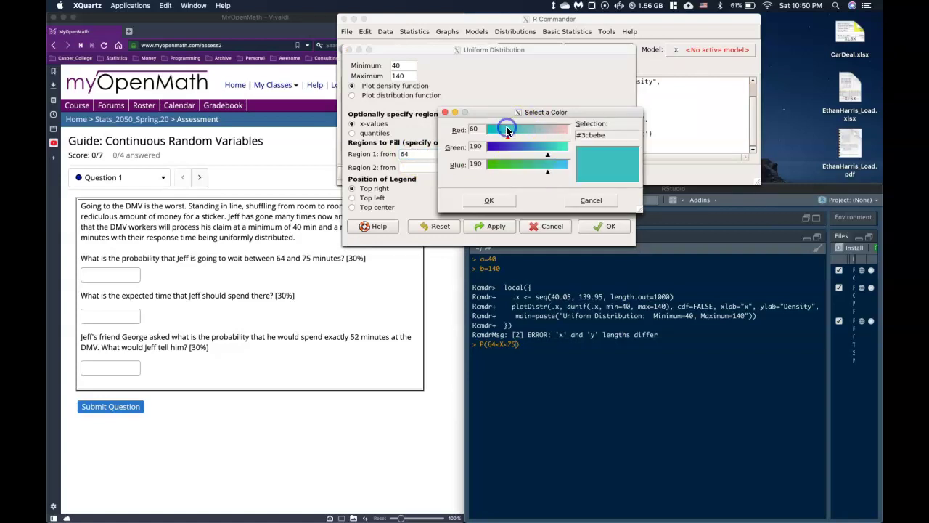
click(489, 200)
click(610, 227)
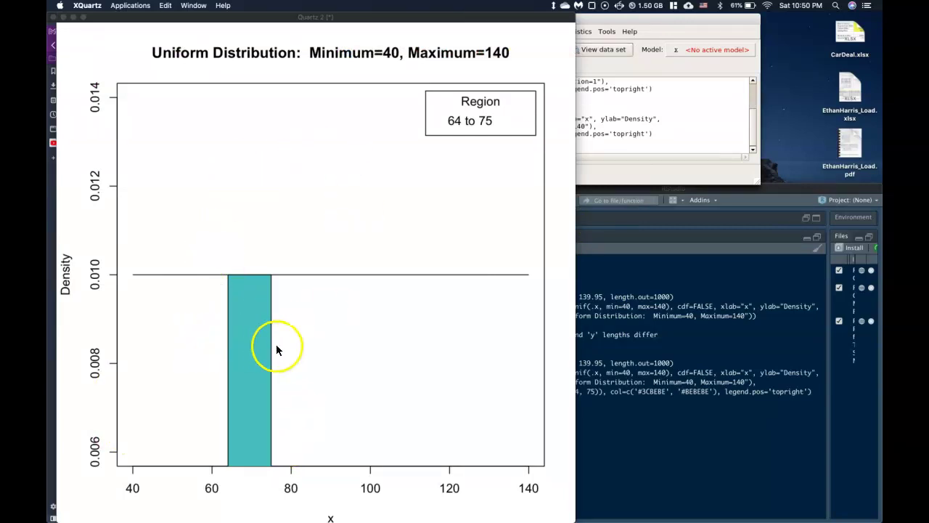
click(680, 392)
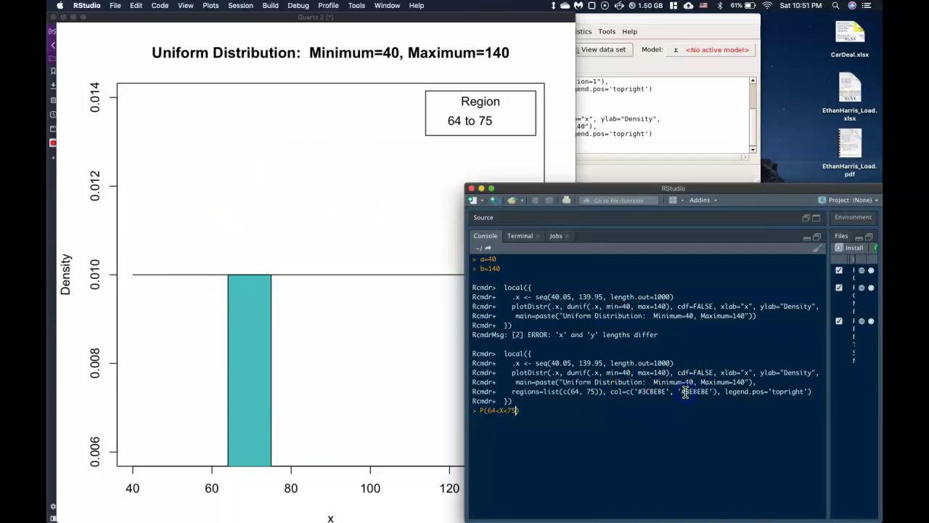
click(63, 17)
click(575, 114)
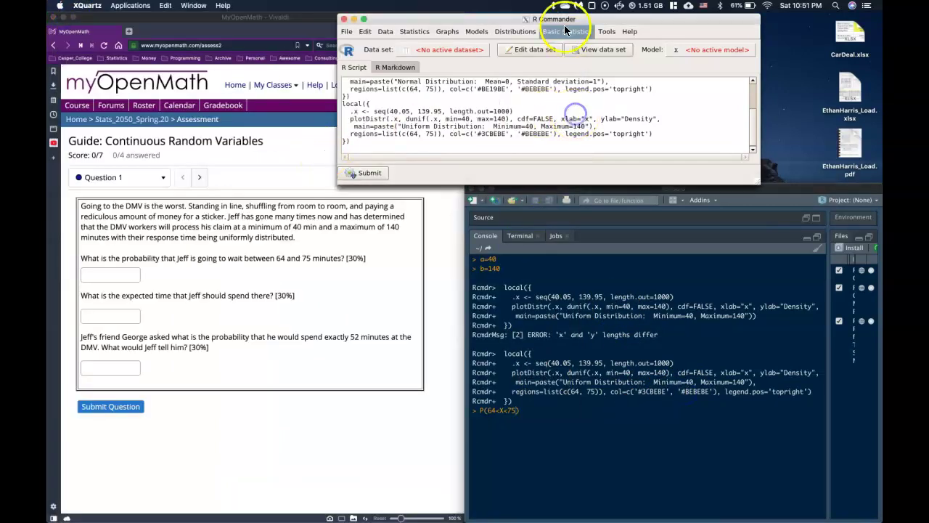
In R Commander, start a uniform probabilities calculation with minimum 40 and maximum 140
click(566, 29)
mouse_move(566, 65)
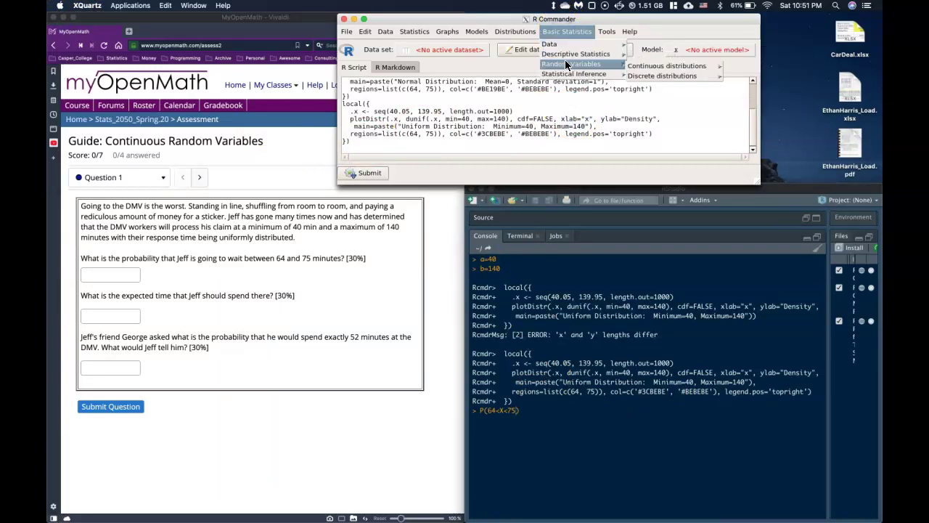
mouse_move(666, 66)
mouse_move(734, 107)
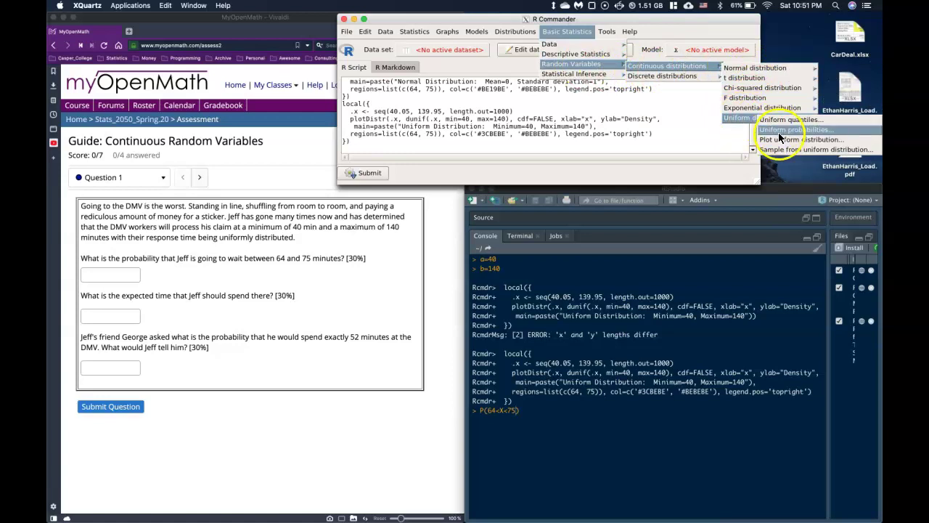
click(783, 131)
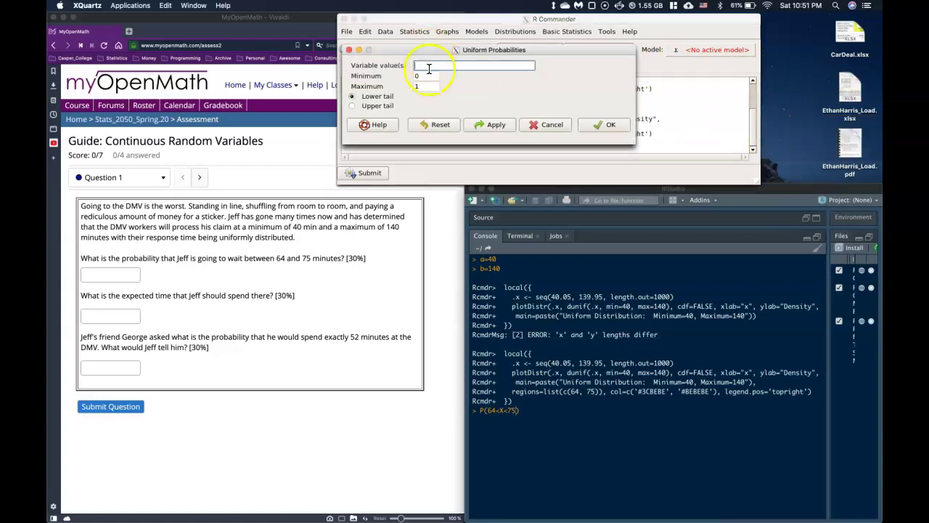
double_click(416, 75)
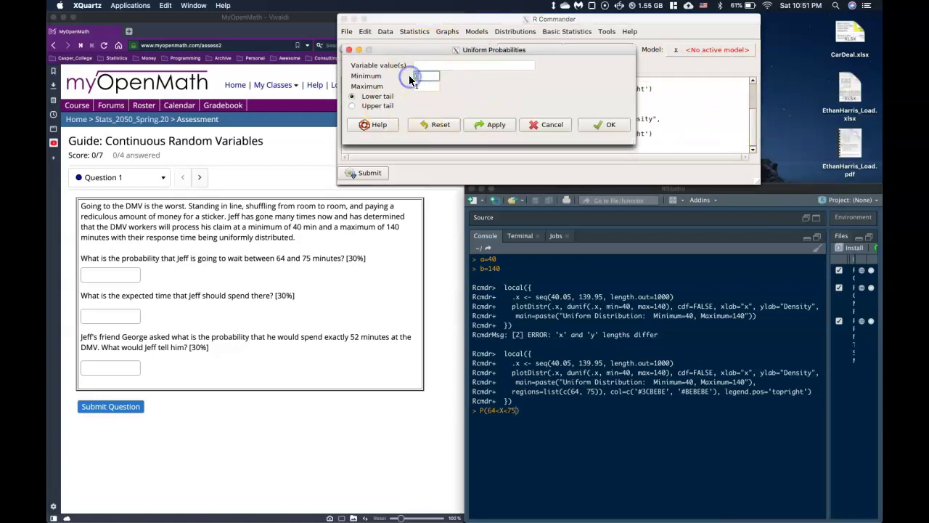
double_click(425, 86)
text(14)
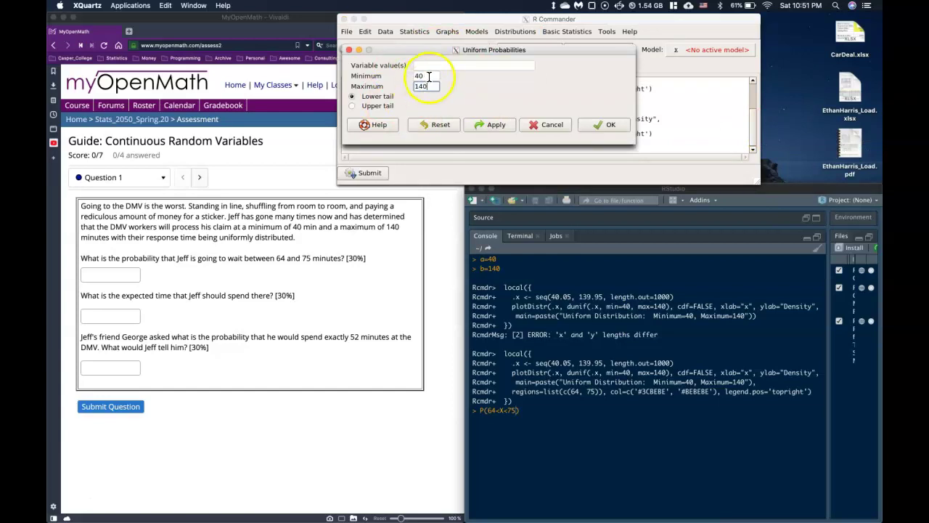
text(0)
Compute the lower-tail uniform probabilities for the variable values 75,64
click(430, 66)
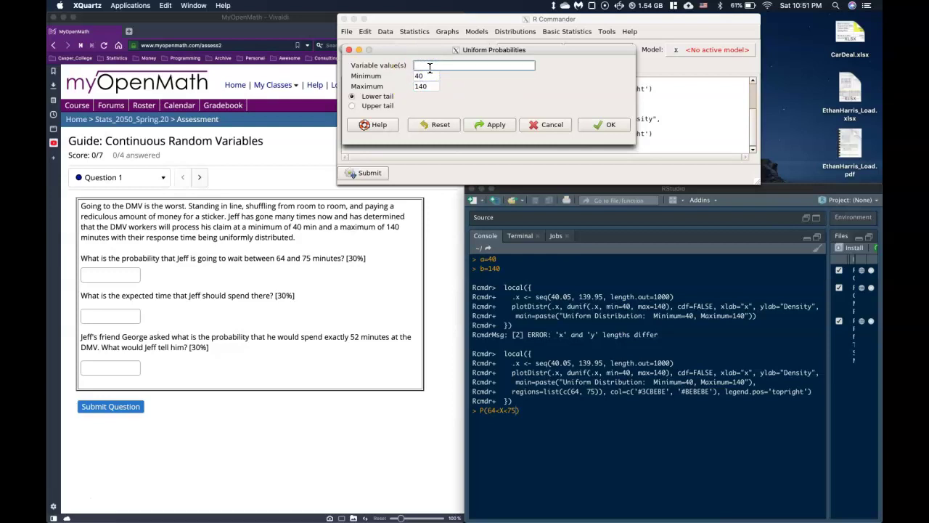
click(456, 97)
text(75,64)
click(504, 104)
key(ctrl+Up)
key(Escape)
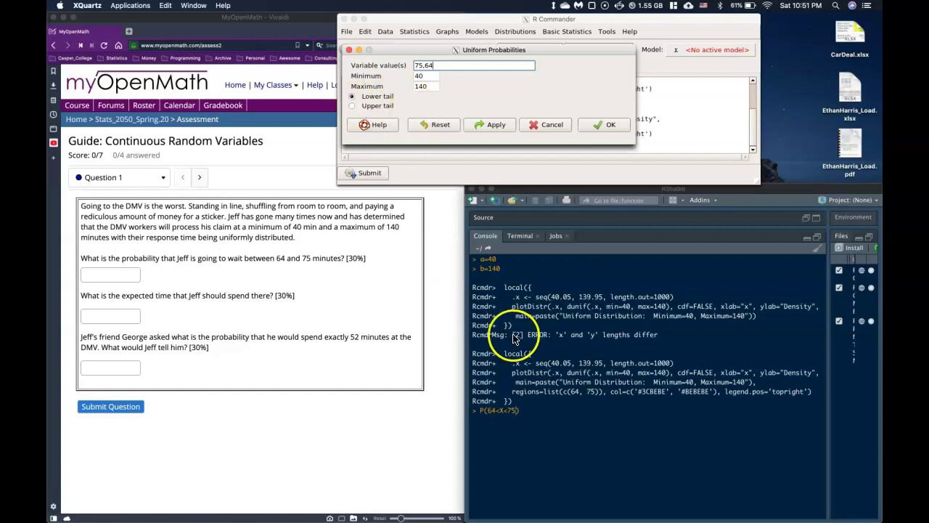
click(608, 126)
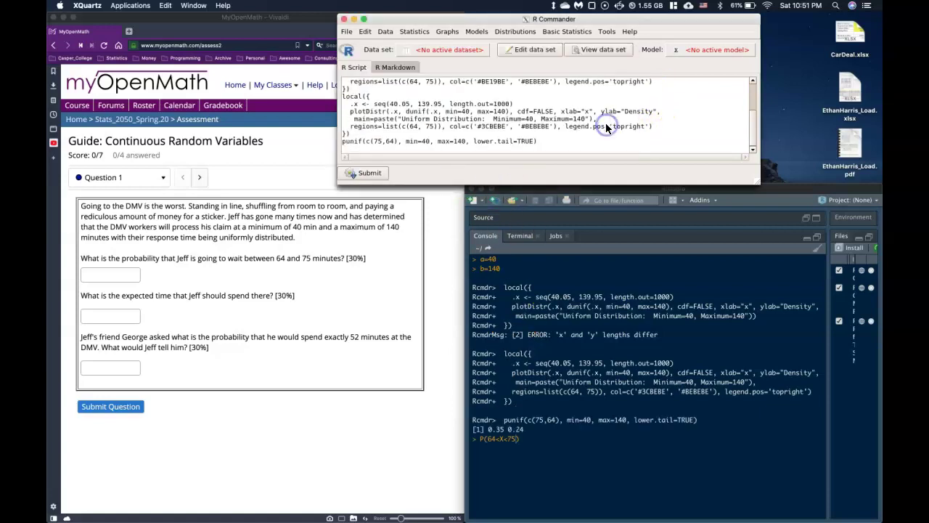
In the RStudio console, replace the P(64<X<75) note with the copied probabilities and evaluate 0.35 -0.24
click(581, 479)
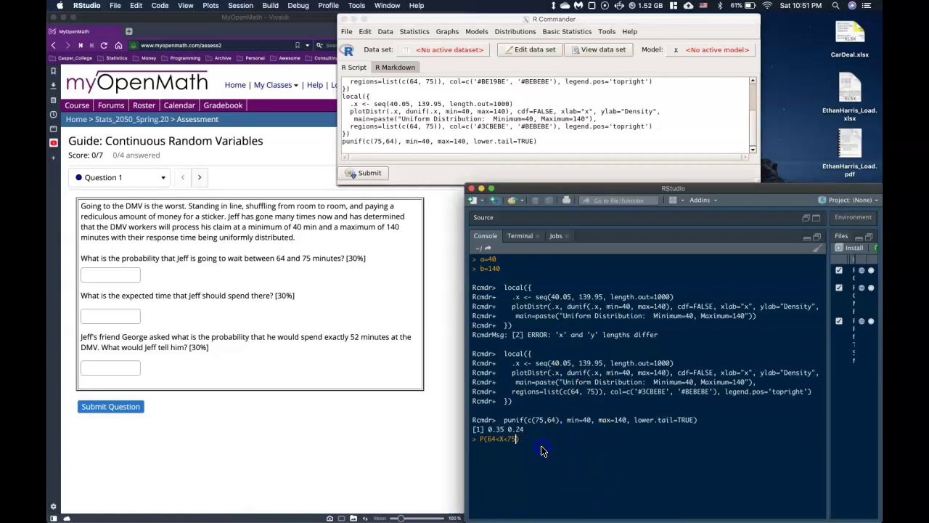
drag(532, 429, 487, 430)
key(super+c)
key(Escape)
key(super+v)
double_click(494, 439)
click(499, 439)
text(-)
key(Return)
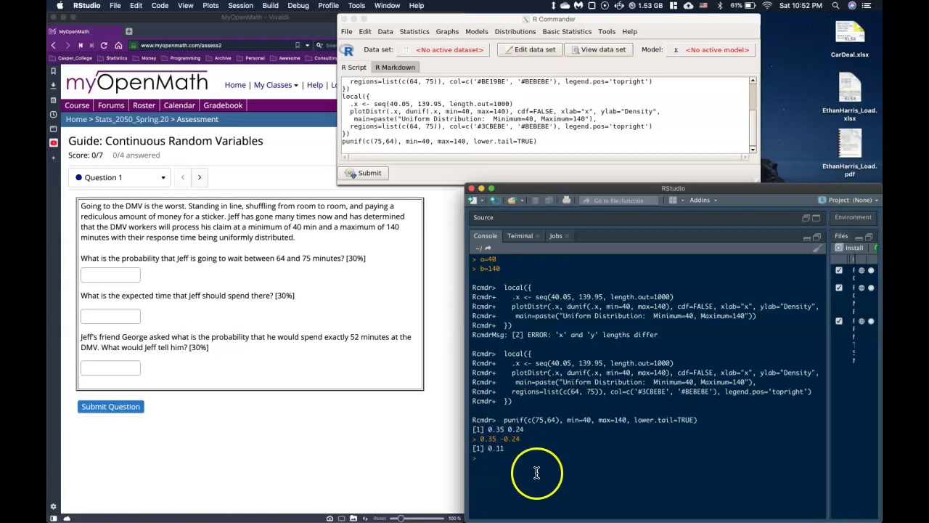
Copy the resulting difference into the MyOpenMath answer for waiting between 64 and 75 minutes, entering 0.11
drag(506, 448, 489, 450)
click(99, 273)
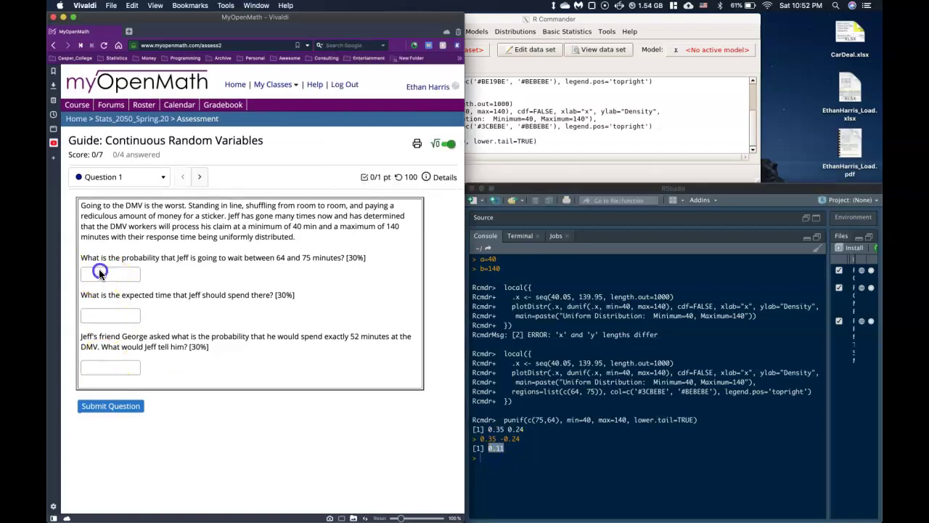
key(super+v)
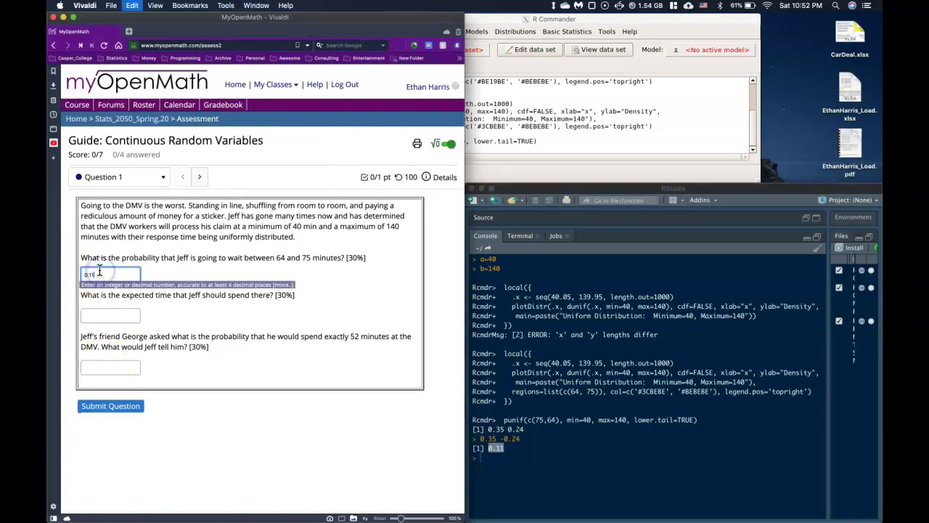
Try to compute the expected time as (b-a)/2 in the RStudio console
click(573, 395)
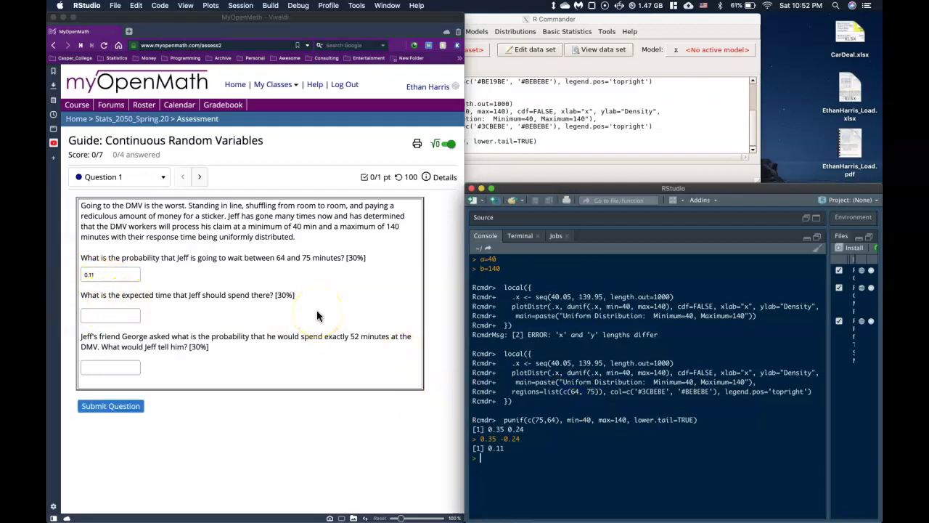
click(488, 460)
key(Return)
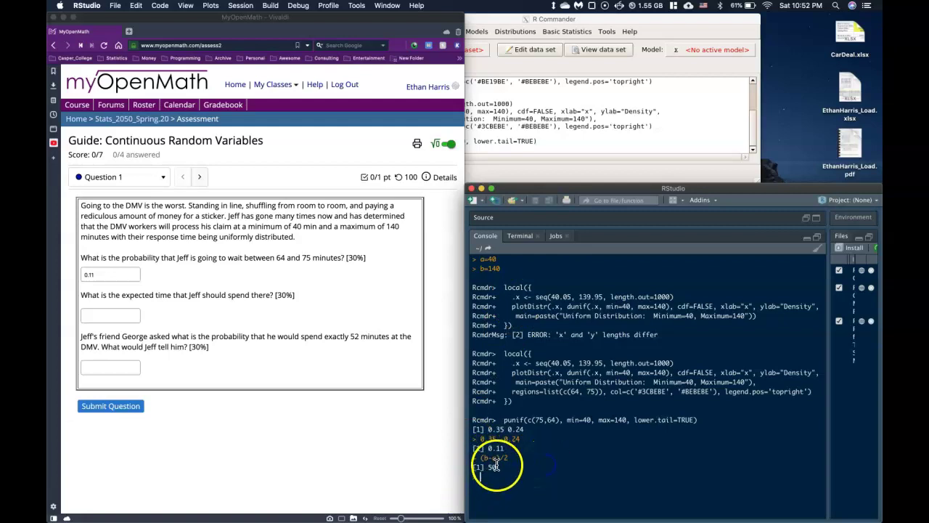
double_click(493, 468)
click(533, 476)
Evaluate (b+a)/2 in the console and enter the result, 90, as the expected time answer in MyOpenMath
key(Up)
key(Return)
double_click(495, 487)
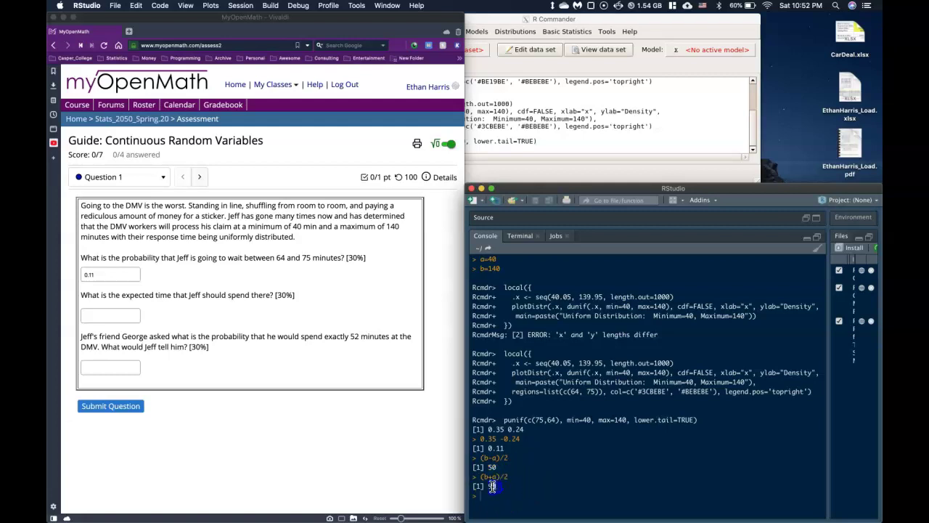
click(110, 316)
key(super+v)
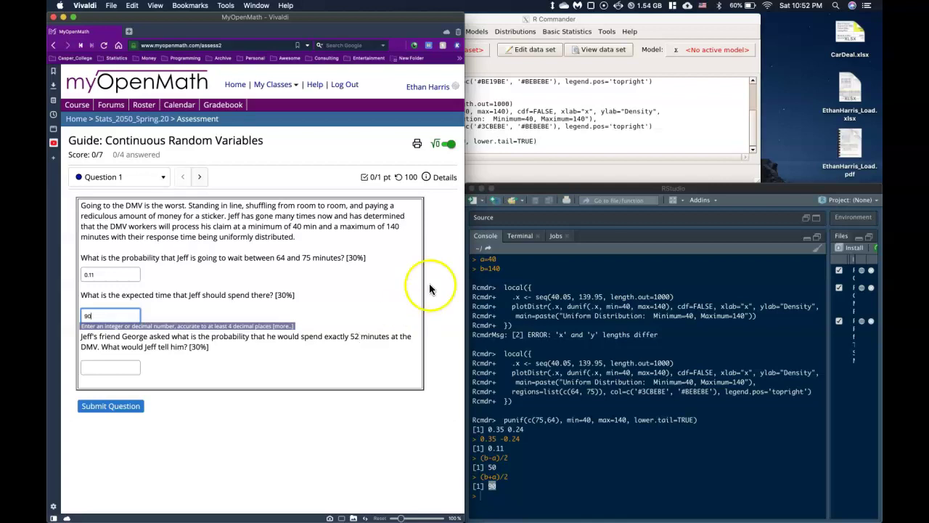
click(233, 368)
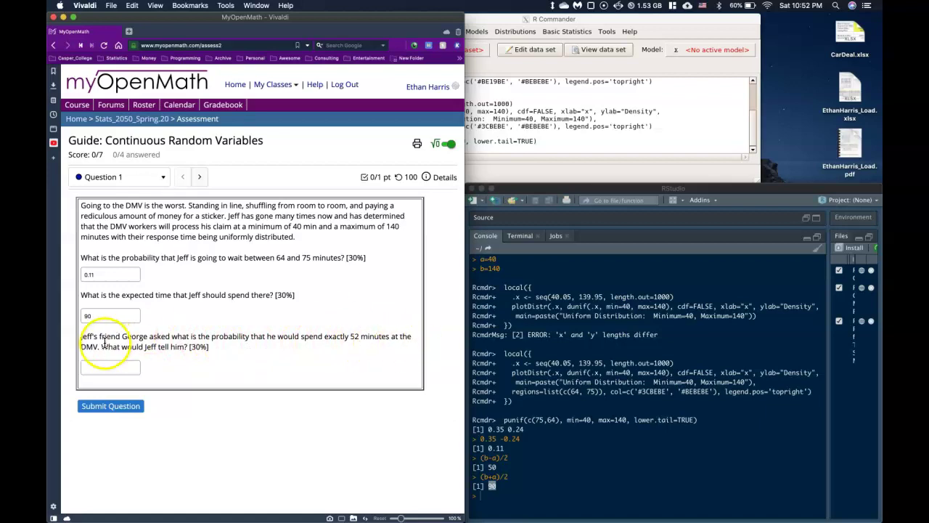
Write P(X=52)=0 at the RStudio console prompt without running it
click(498, 504)
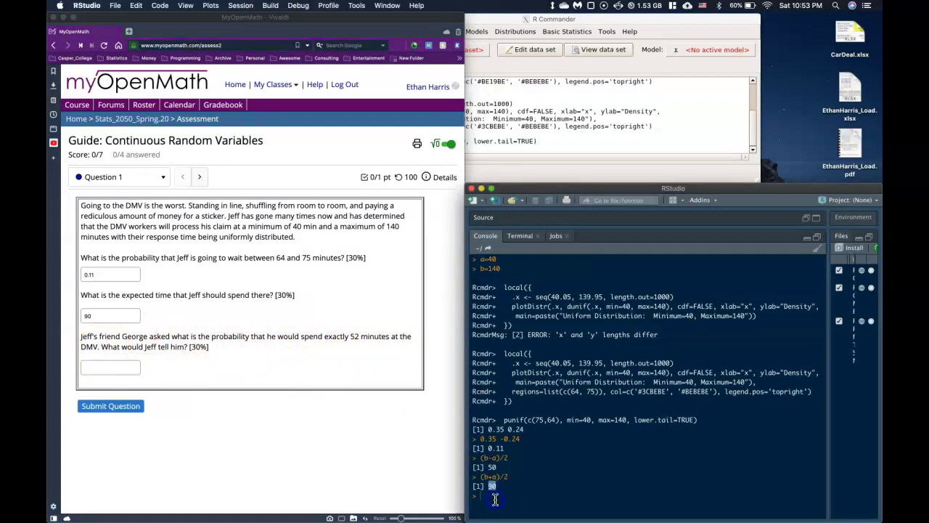
click(496, 497)
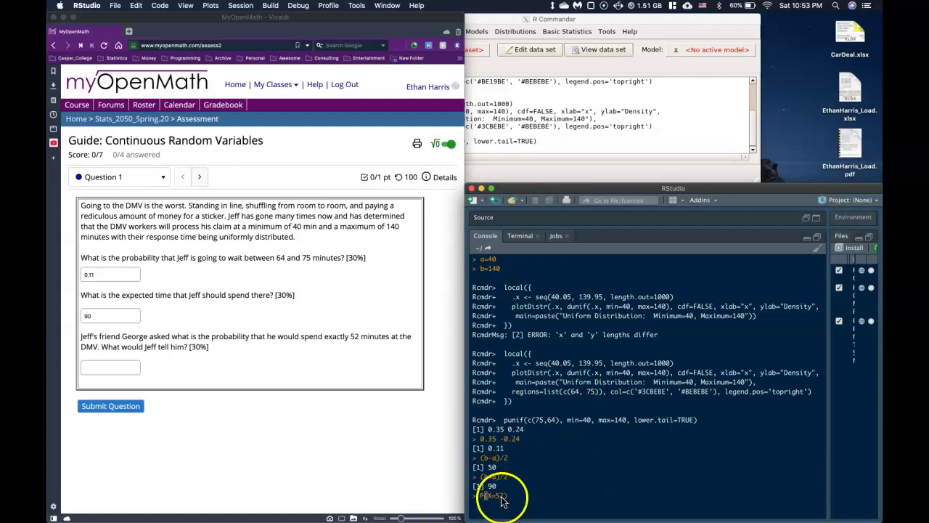
text(=0)
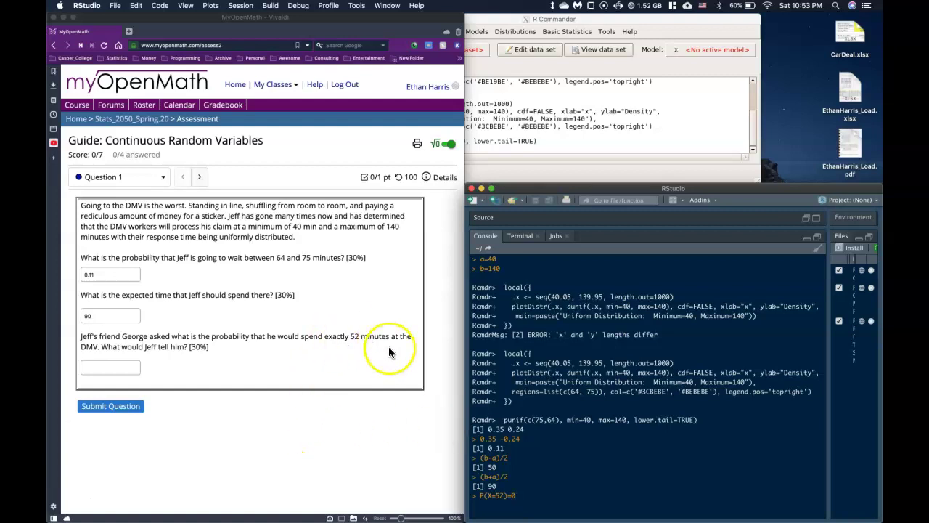
Enter 0 in MyOpenMath as the probability of spending exactly 52 minutes, and submit the question
click(114, 366)
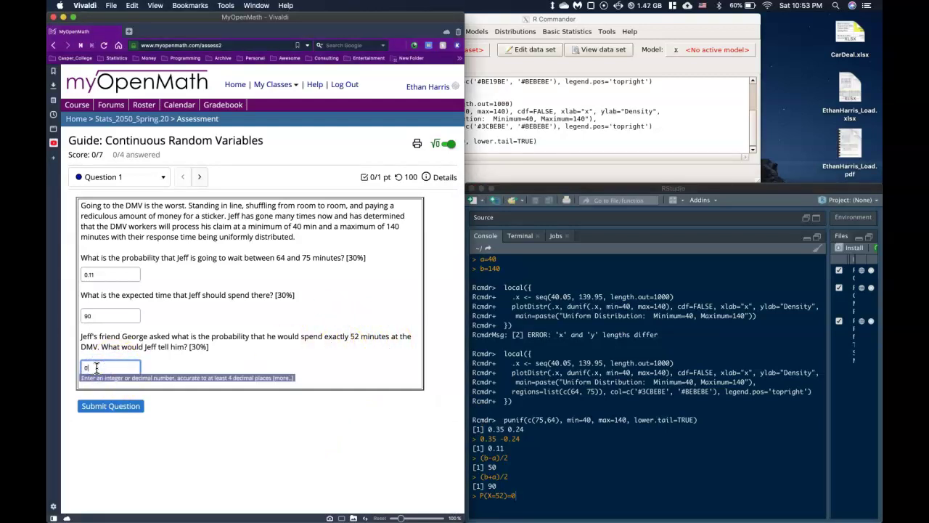
click(241, 436)
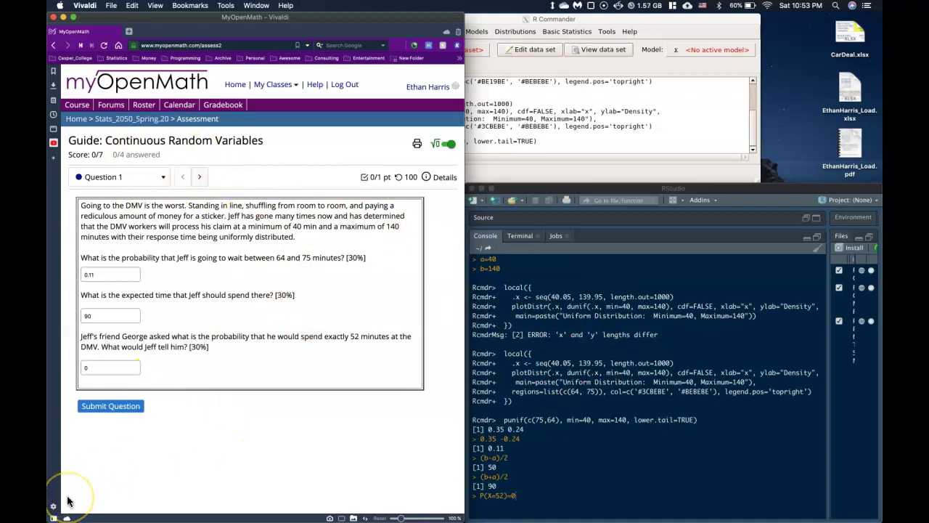
click(116, 406)
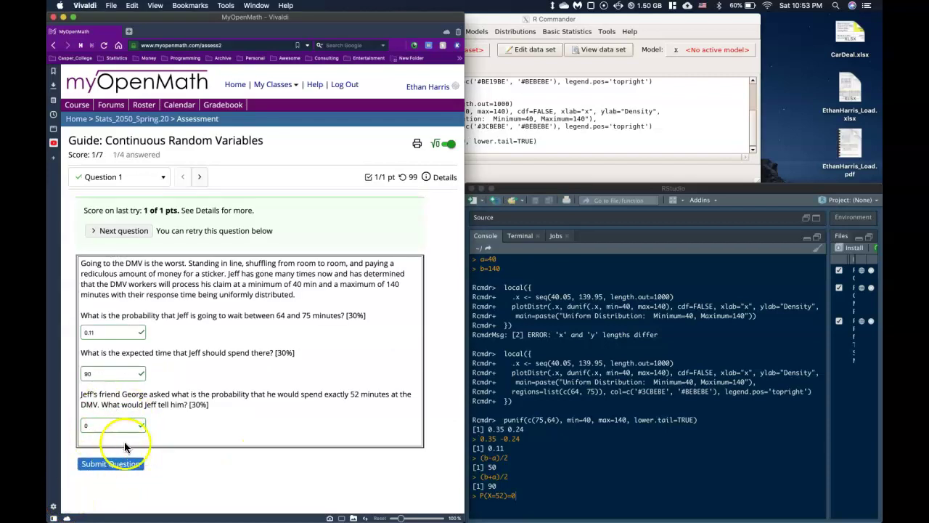